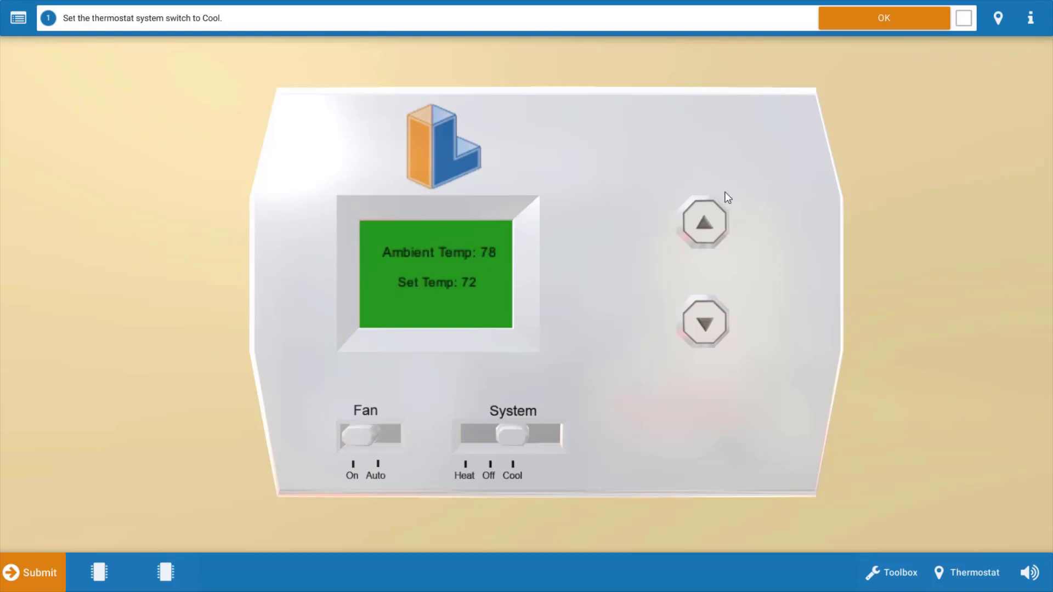
# Confirm the thermostat step with OK to move on to the indoor fan question
pyautogui.click(895, 21)
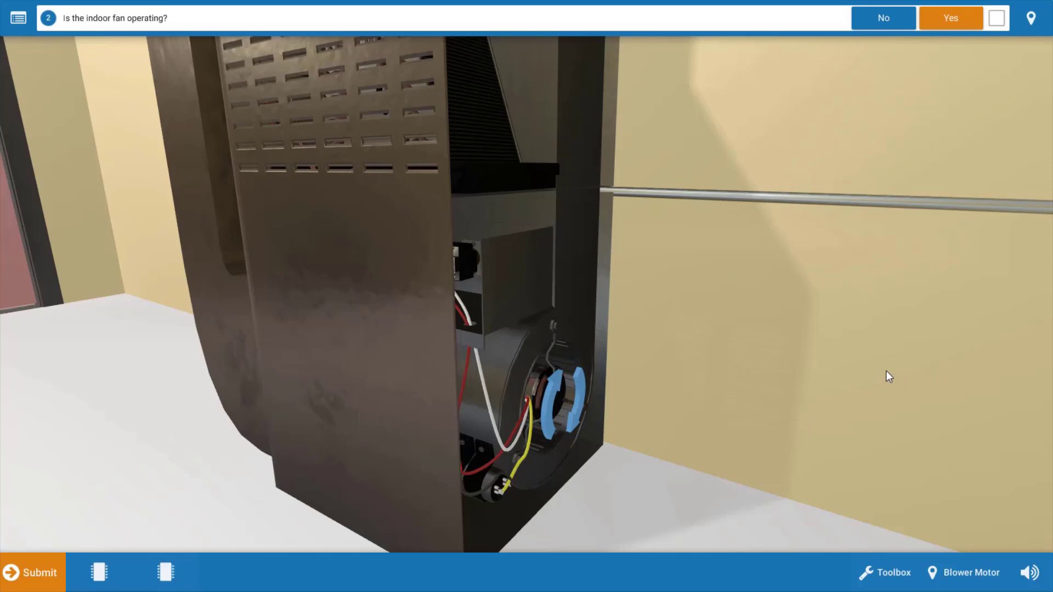
# Answer Yes that the indoor blower fan is operating
pyautogui.click(961, 23)
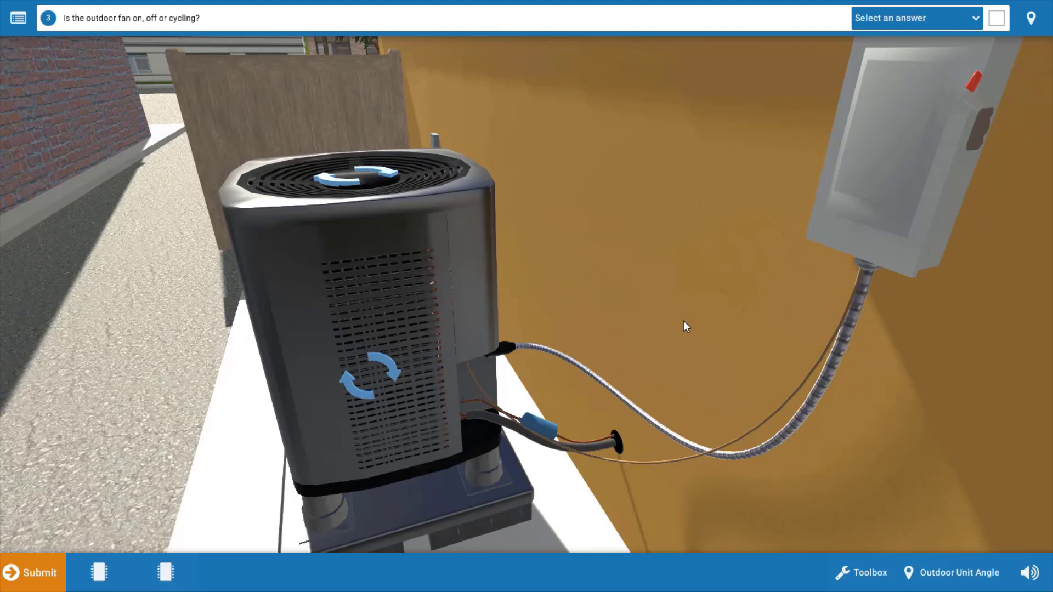
# Review the Condensor Unit and Indoor Fan Unit wiring diagrams, then close the indoor fan diagram
pyautogui.click(165, 576)
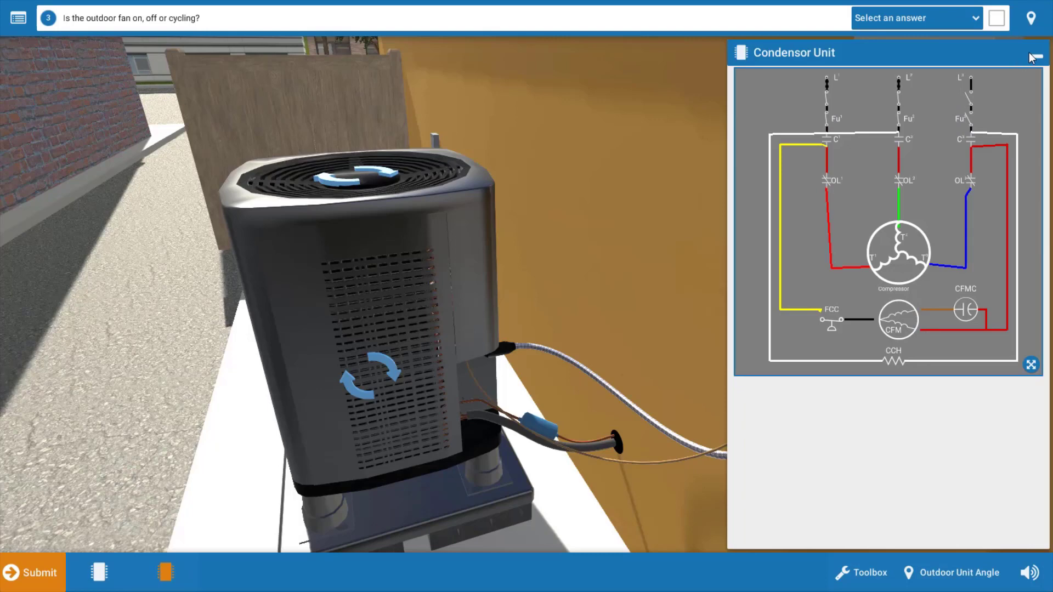
pyautogui.click(110, 572)
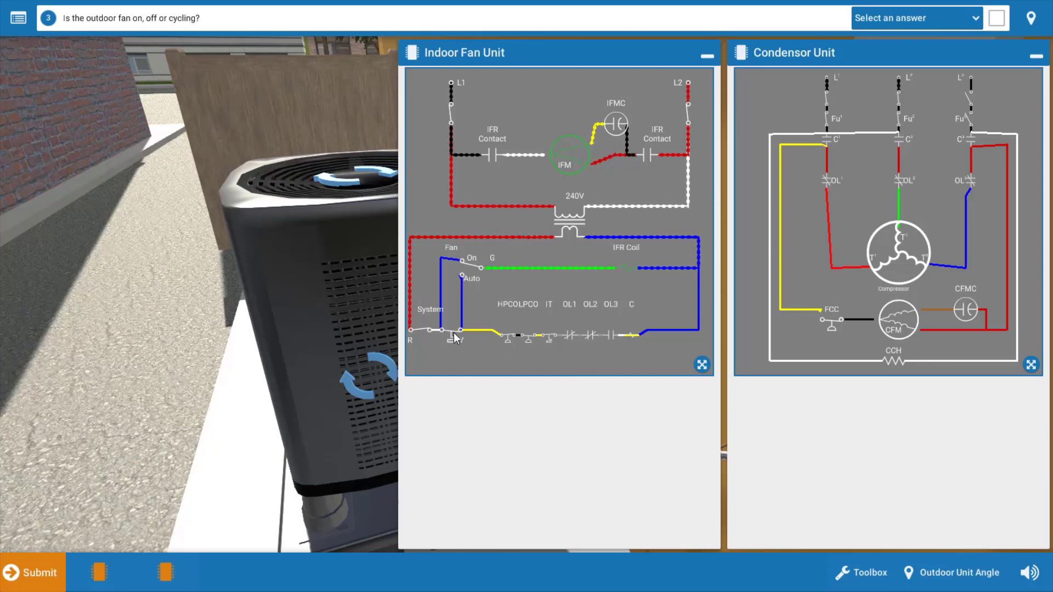
pyautogui.click(707, 54)
# Close the condenser diagram, record the outdoor fan as Off, and remove the control panel cover
pyautogui.click(1036, 57)
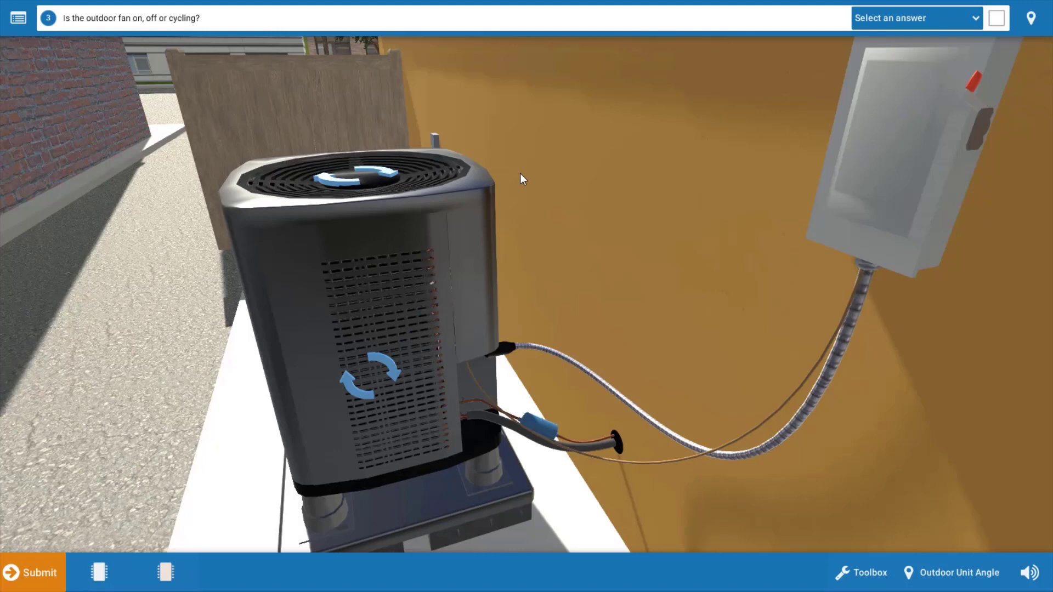
pyautogui.click(974, 17)
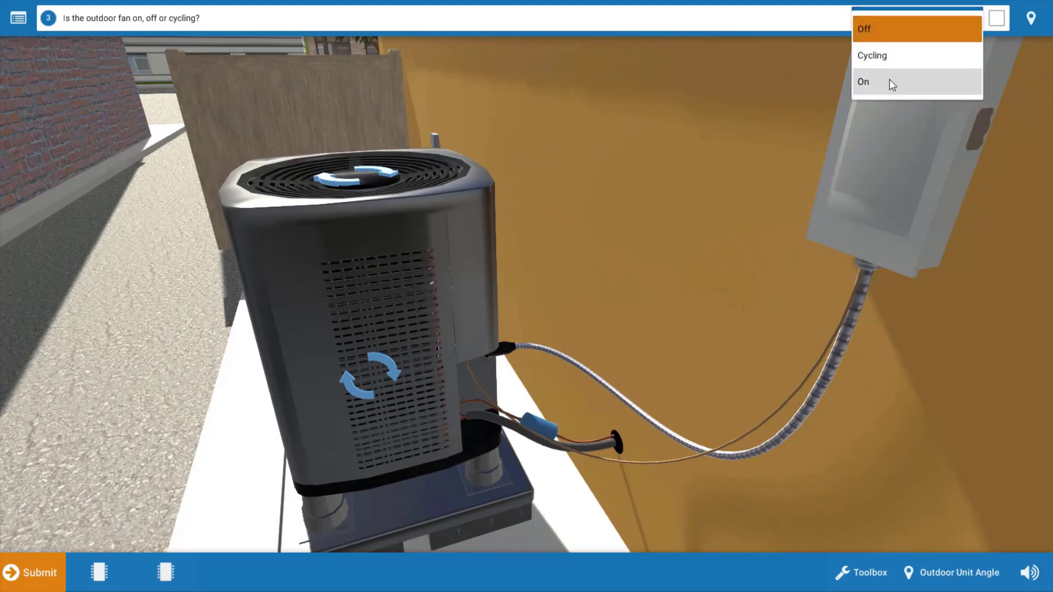
pyautogui.click(878, 30)
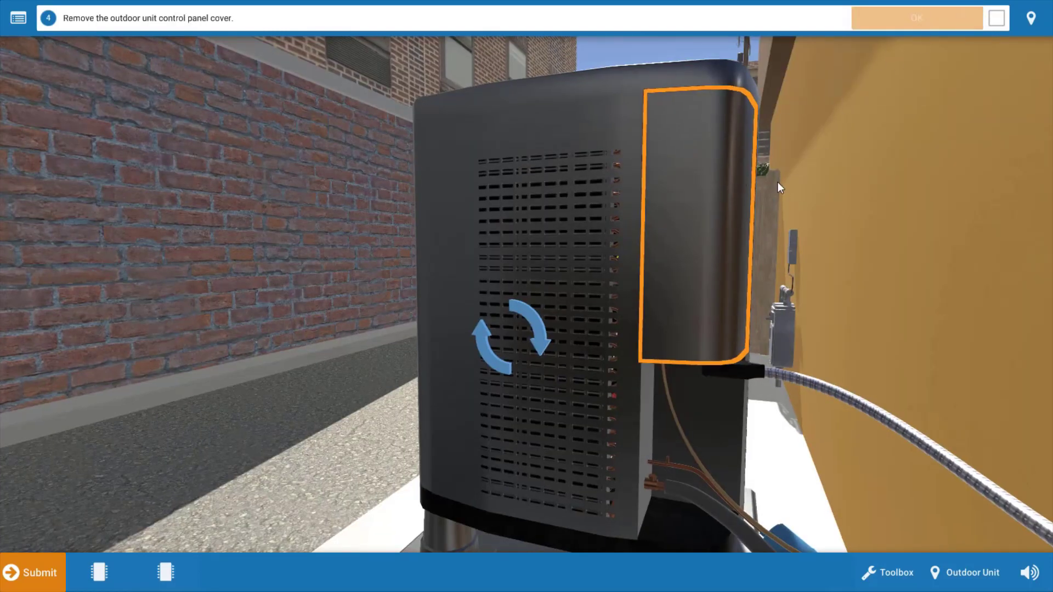
pyautogui.click(714, 254)
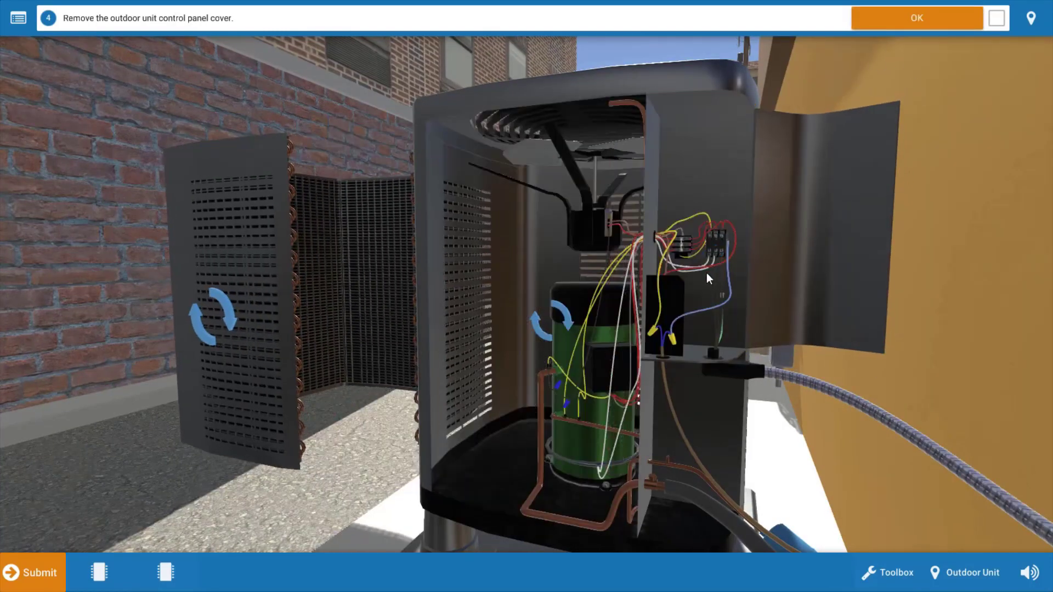
pyautogui.click(929, 21)
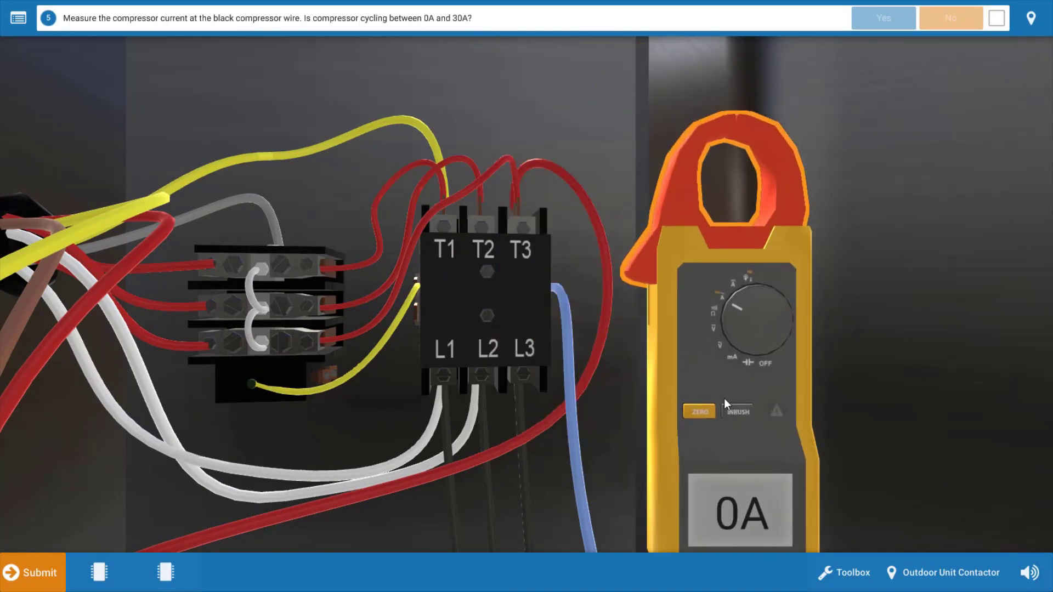
# Clamp the meter on the black compressor wire, read 0A, and answer No to compressor cycling
pyautogui.moveTo(725, 399); pyautogui.dragTo(240, 394)
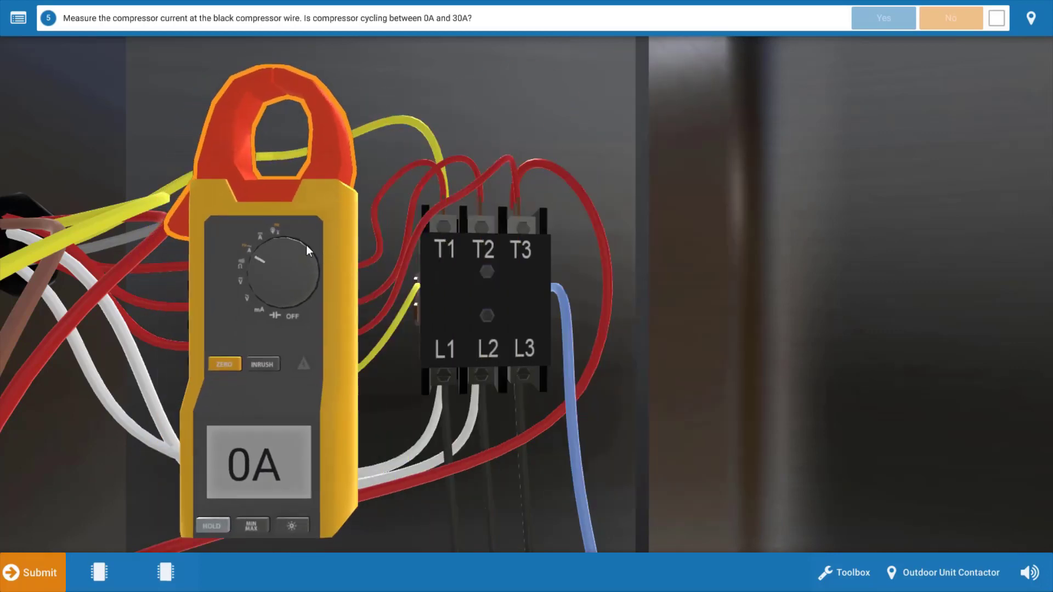
pyautogui.scroll(-3, 358, 233)
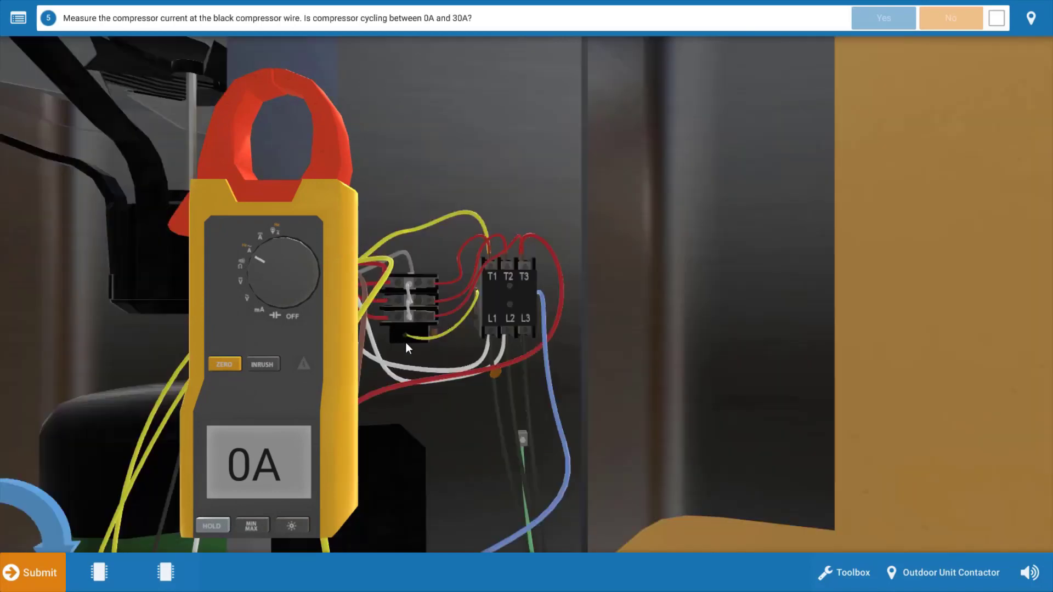
pyautogui.click(494, 400)
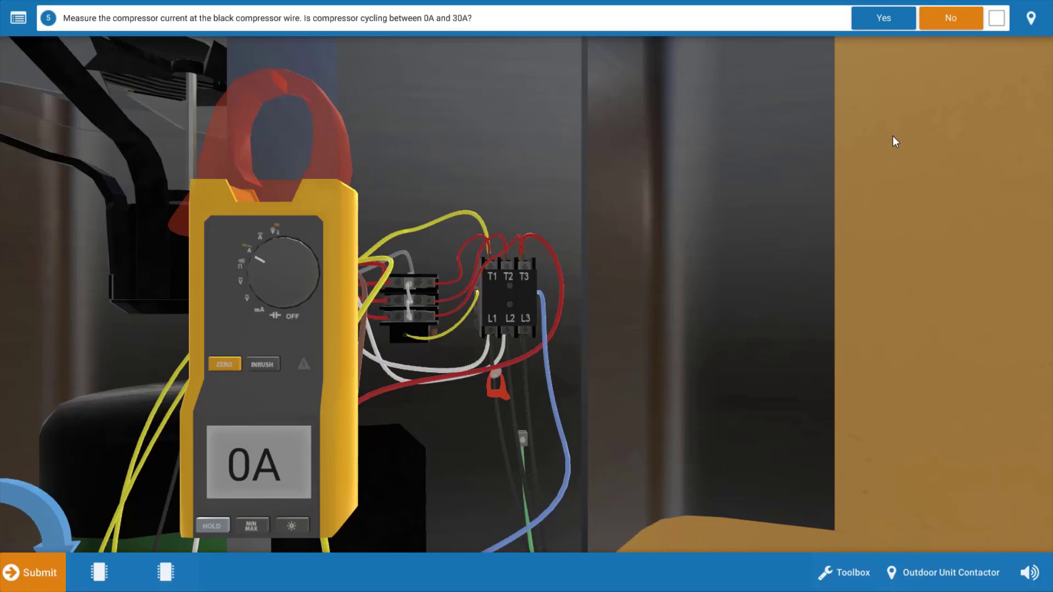
pyautogui.click(953, 22)
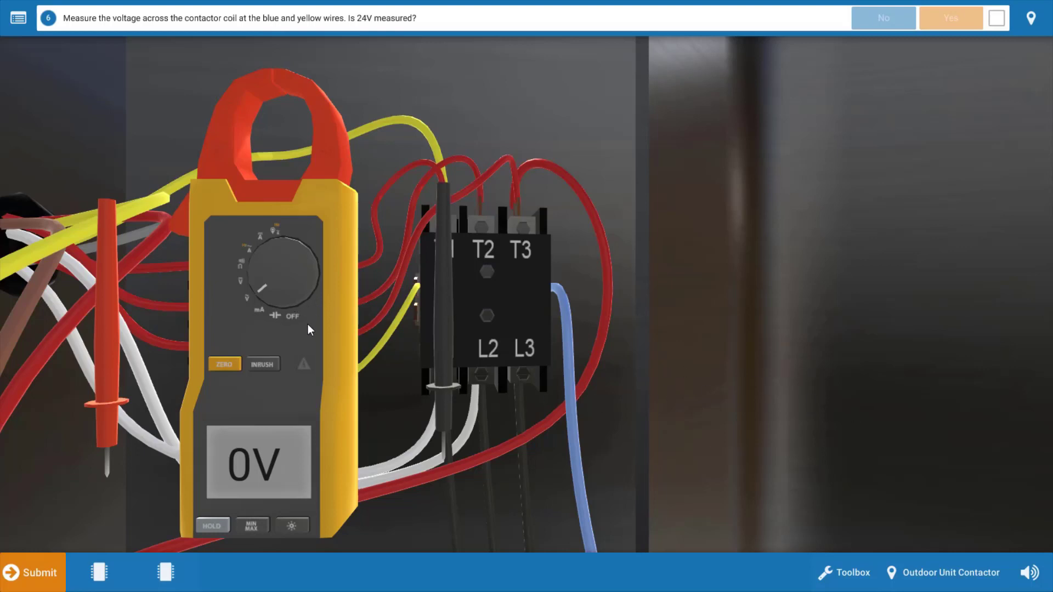
# Probe the contactor coil's yellow and blue wire terminals, read 24V, and confirm the reading
pyautogui.moveTo(308, 328); pyautogui.dragTo(823, 291)
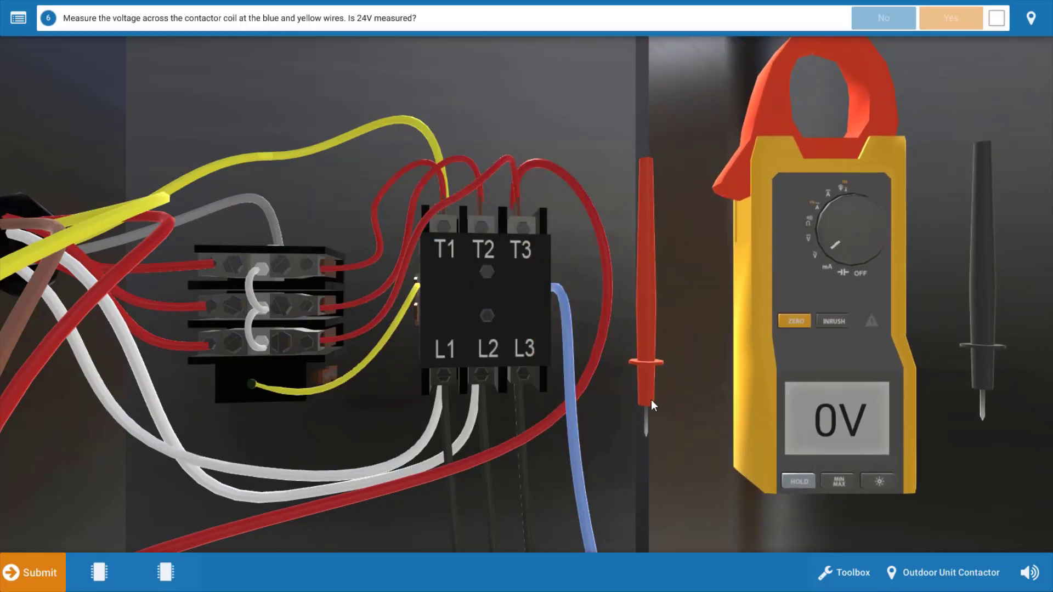
pyautogui.moveTo(651, 400); pyautogui.dragTo(414, 282)
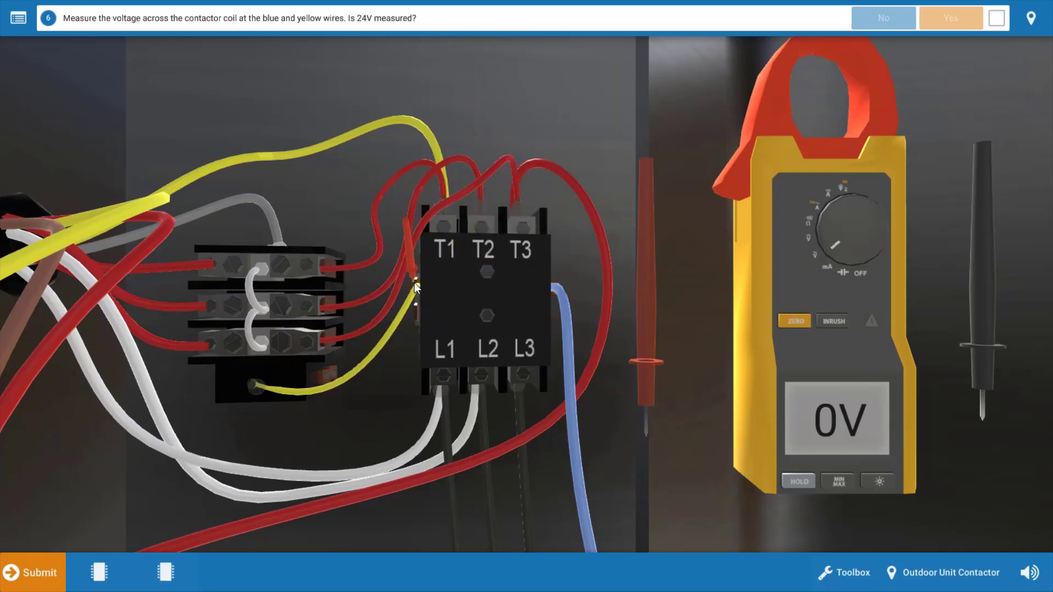
pyautogui.moveTo(983, 378); pyautogui.dragTo(559, 289)
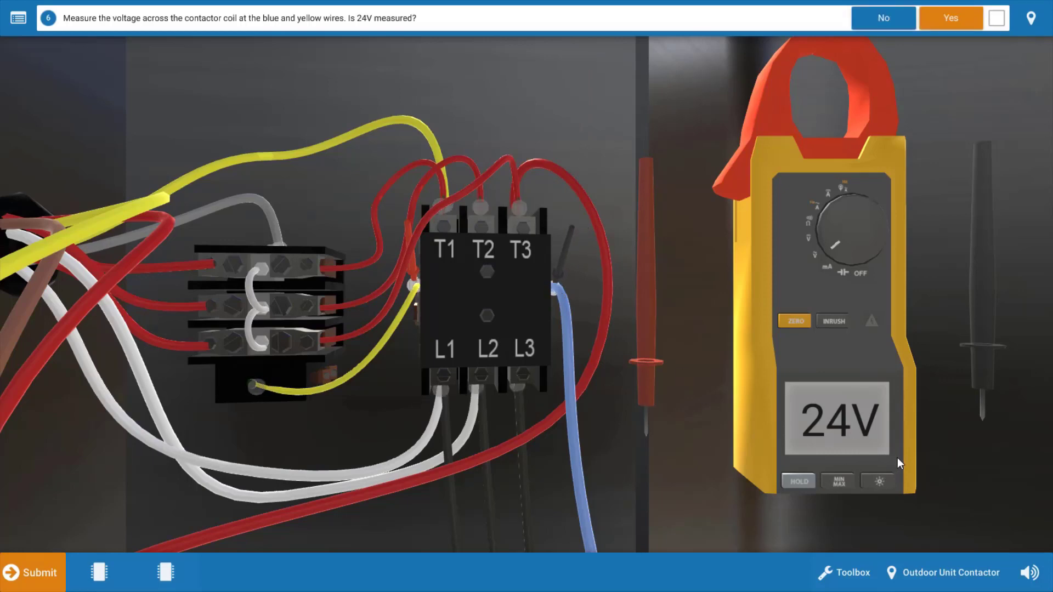
pyautogui.click(100, 577)
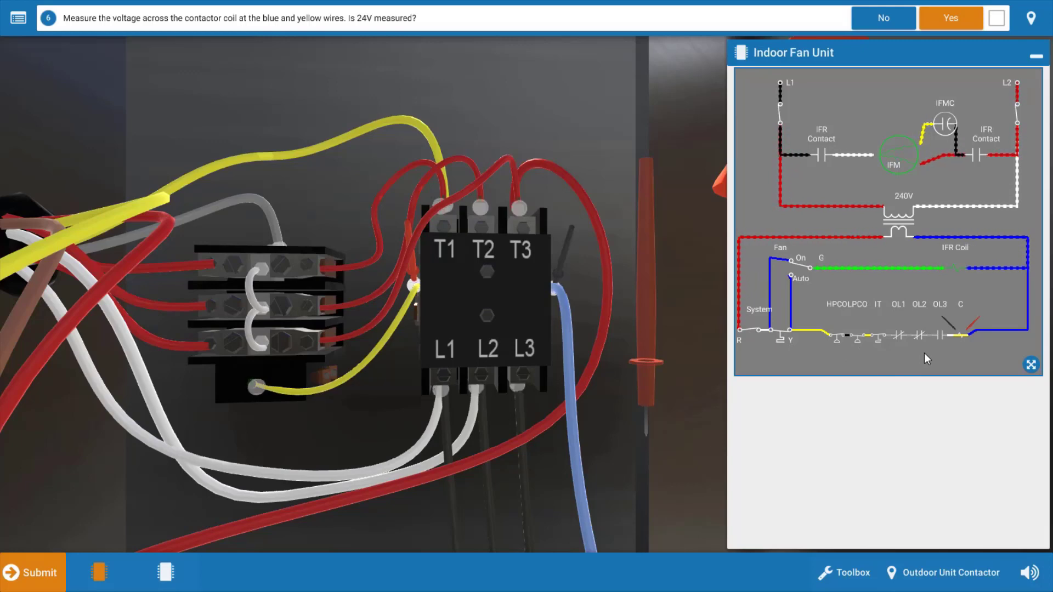
pyautogui.click(1036, 59)
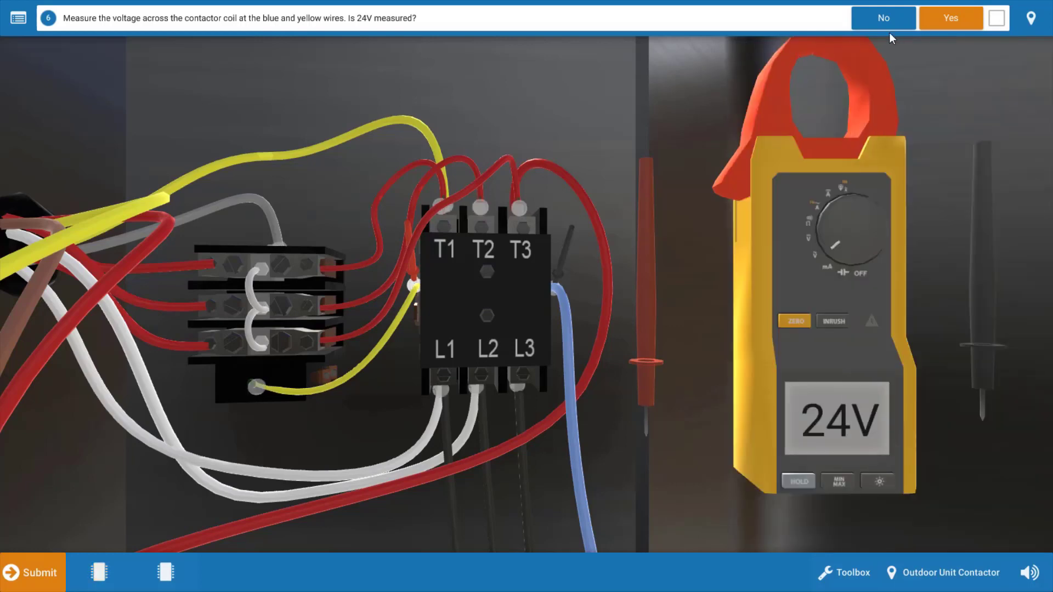
pyautogui.click(950, 24)
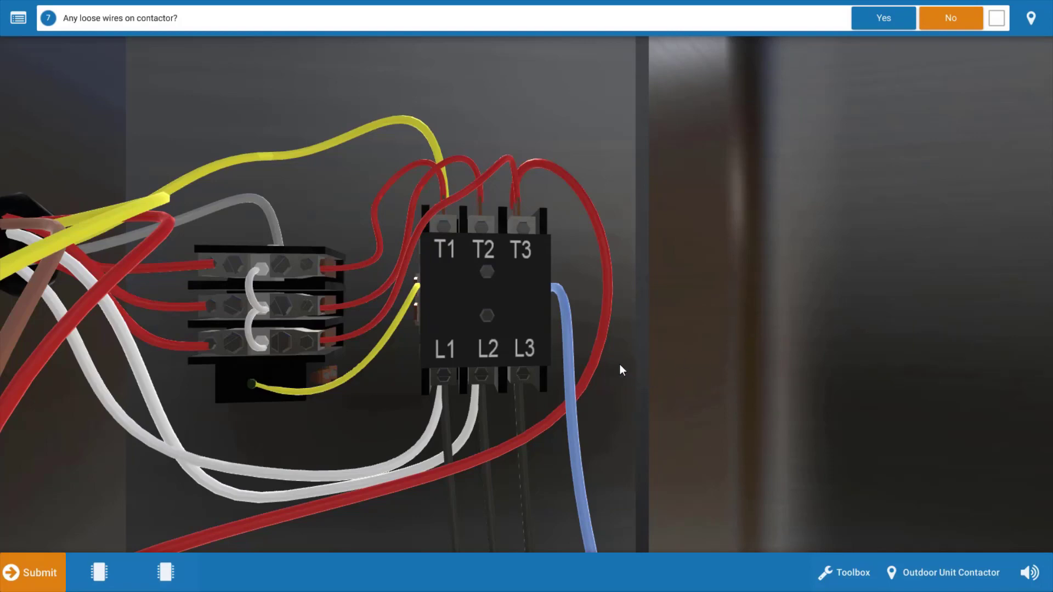
# Answer that no contactor wires are loose, then measure 240V across L1–L2 and L1–L3
pyautogui.moveTo(455, 312); pyautogui.dragTo(516, 302)
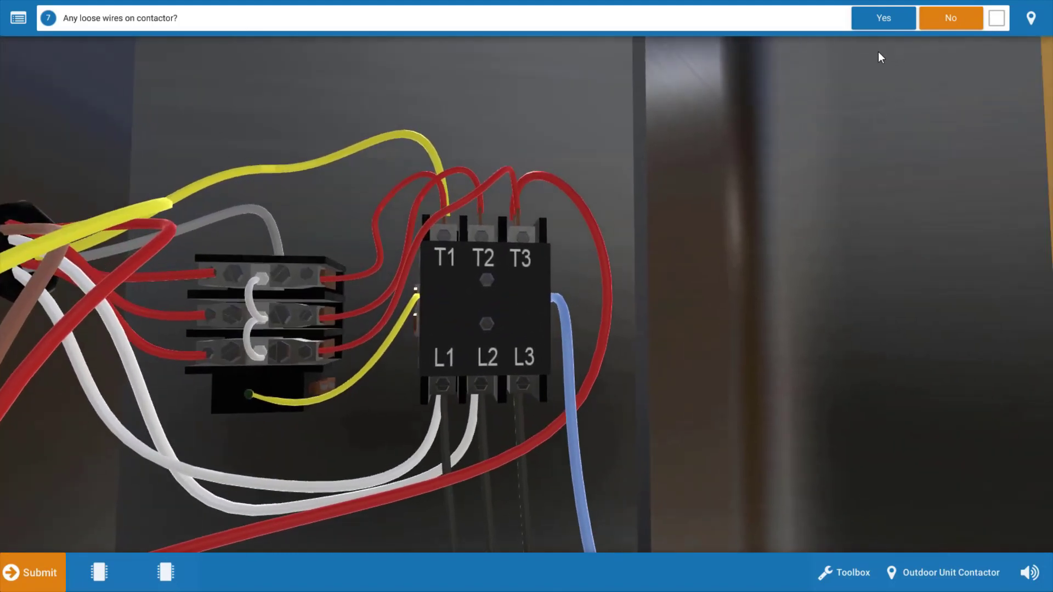
pyautogui.click(955, 25)
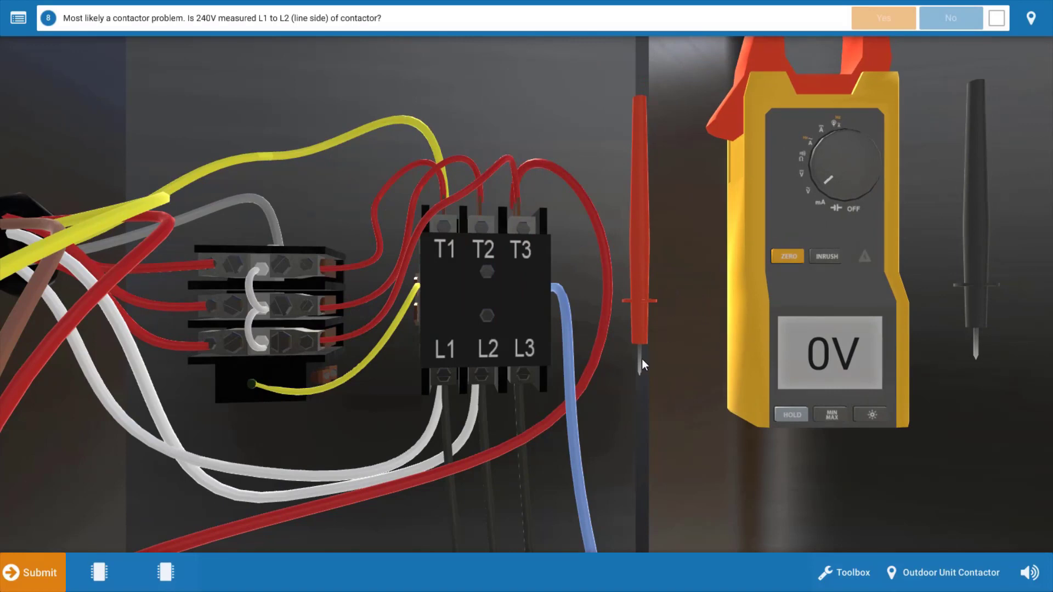
pyautogui.moveTo(641, 332); pyautogui.dragTo(440, 394)
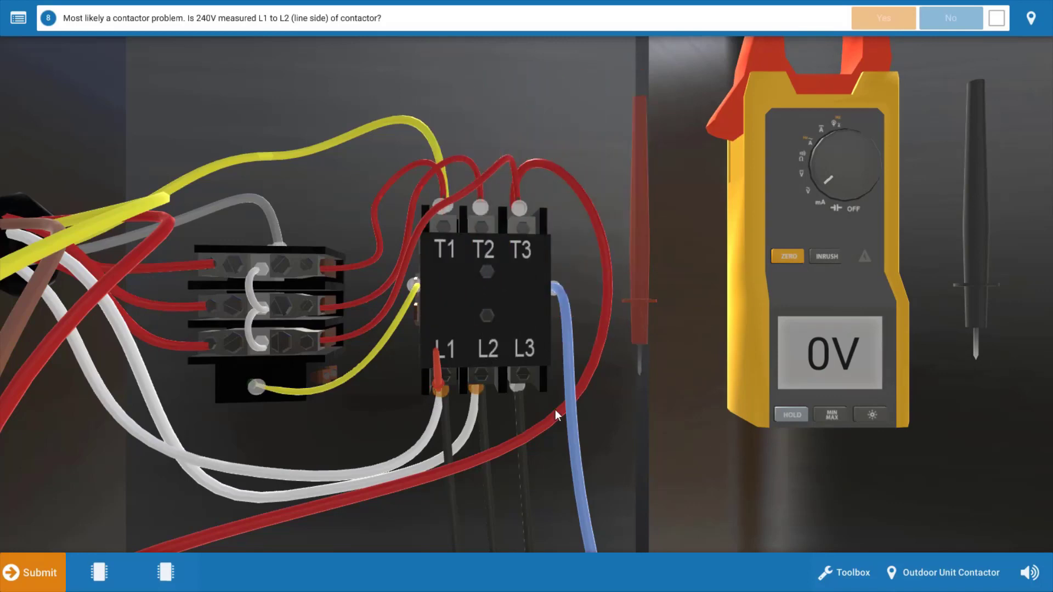
pyautogui.moveTo(976, 329); pyautogui.dragTo(478, 380)
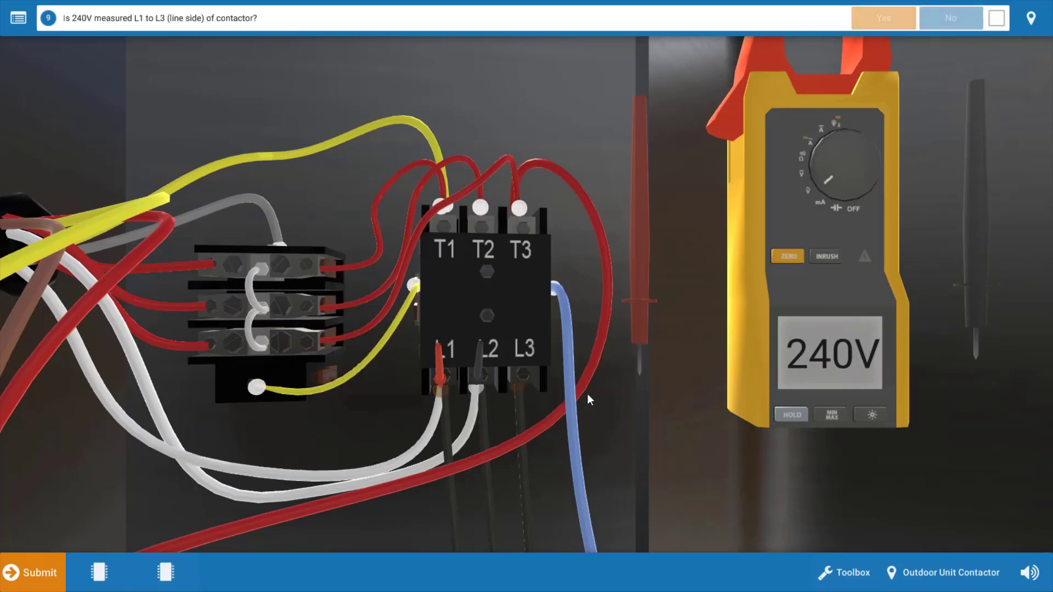
pyautogui.moveTo(480, 377); pyautogui.dragTo(521, 387)
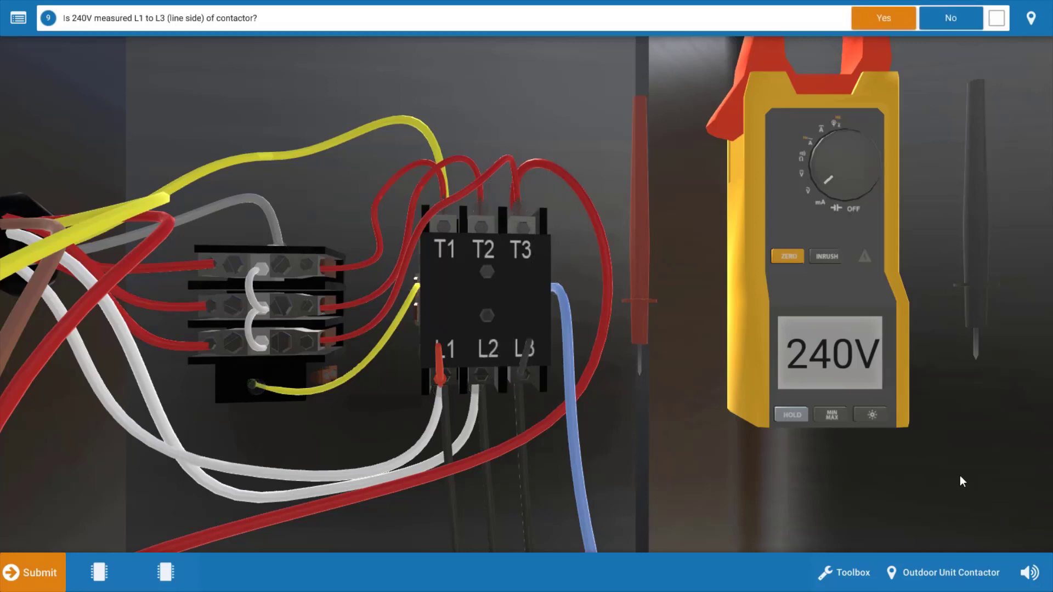
pyautogui.click(882, 21)
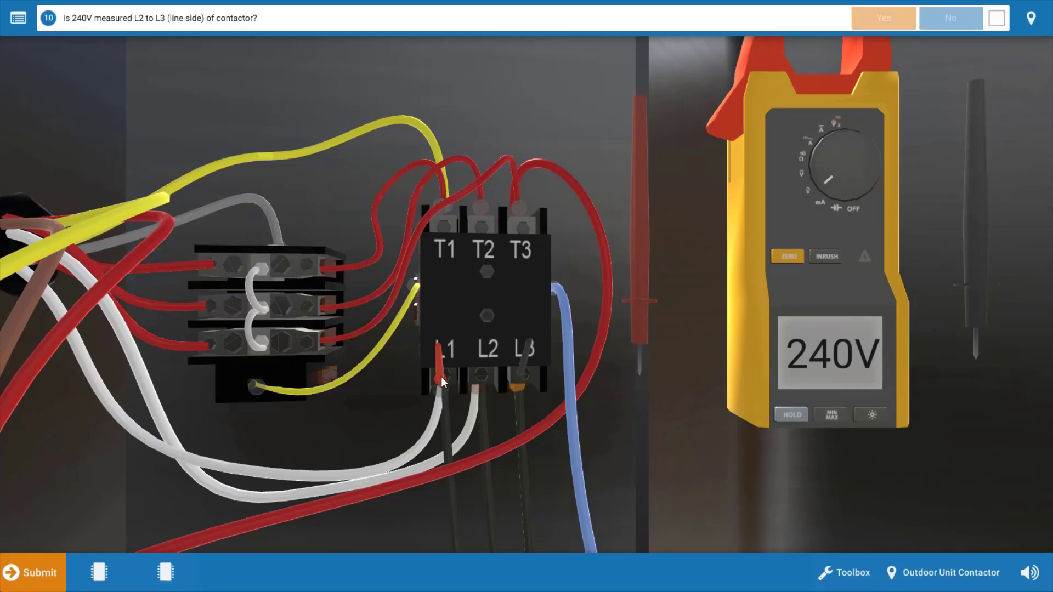
# Confirm 240V across L2–L3, then probe load terminals T1 and T2, reading 0V
pyautogui.moveTo(441, 377); pyautogui.dragTo(477, 386)
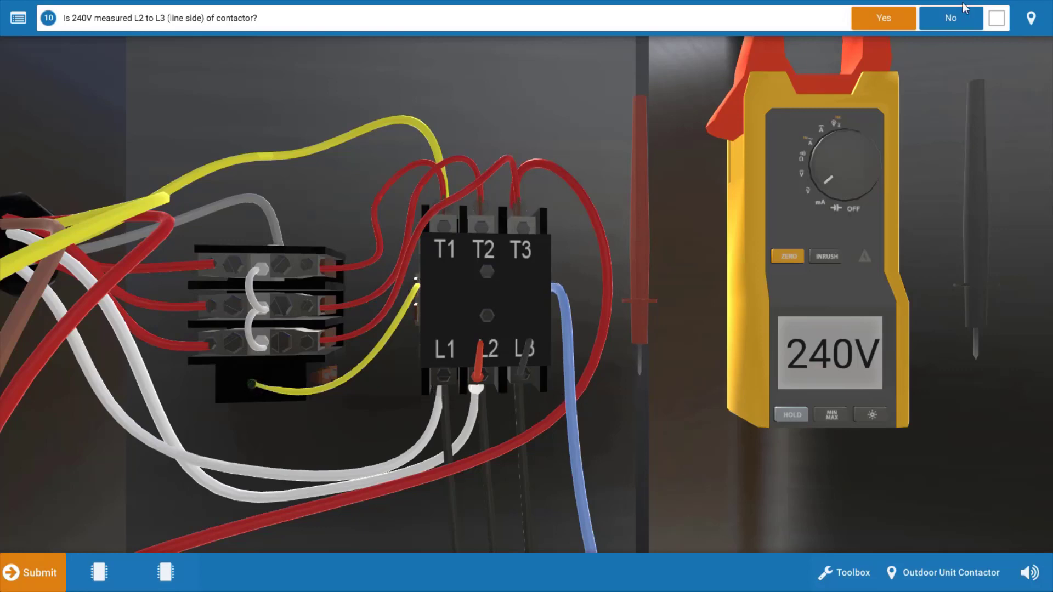
pyautogui.click(885, 25)
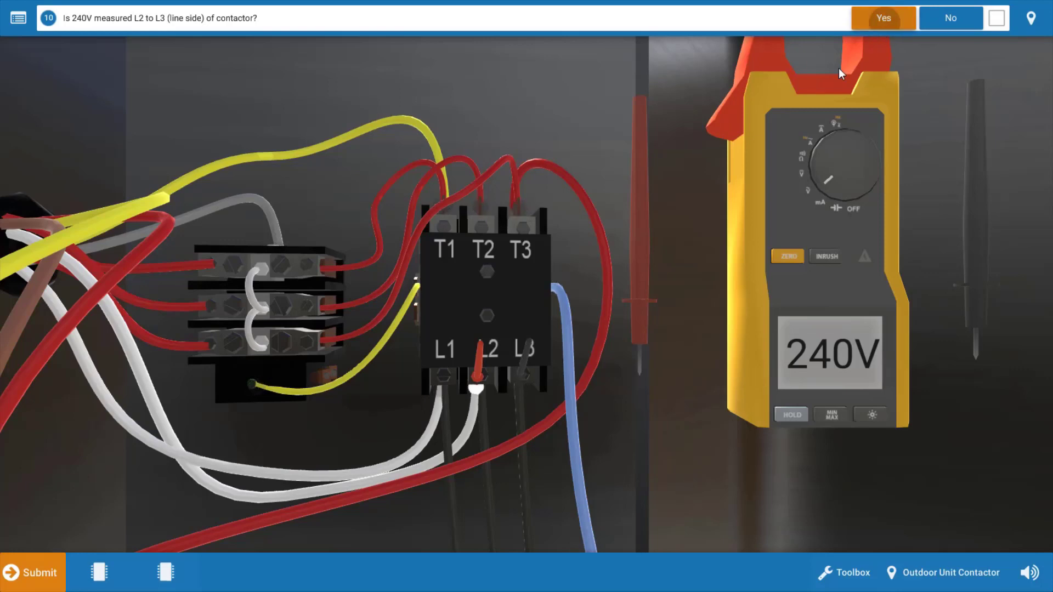
pyautogui.click(640, 344)
pyautogui.click(439, 204)
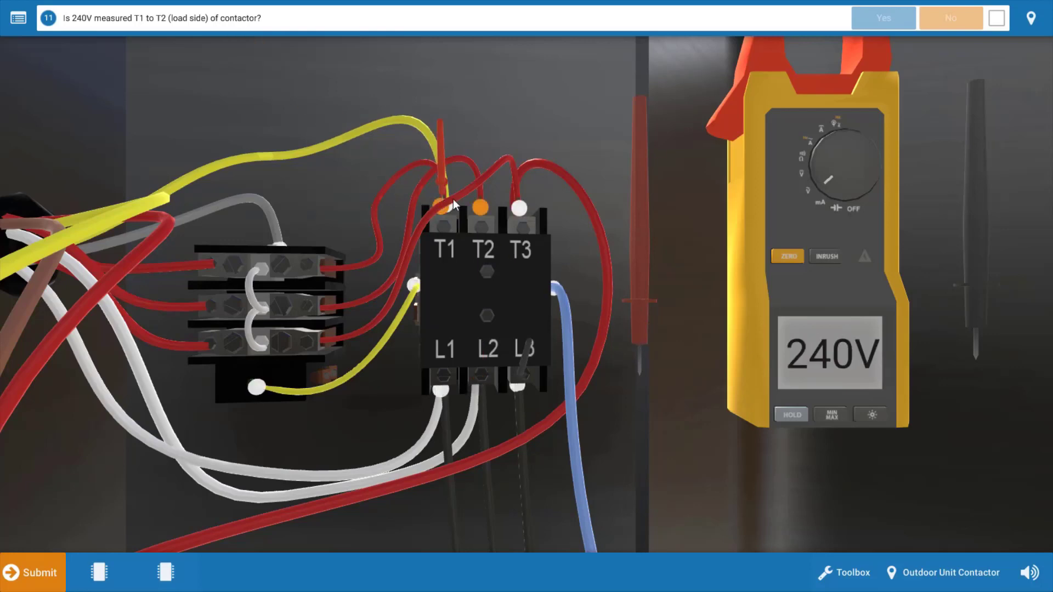
pyautogui.click(970, 314)
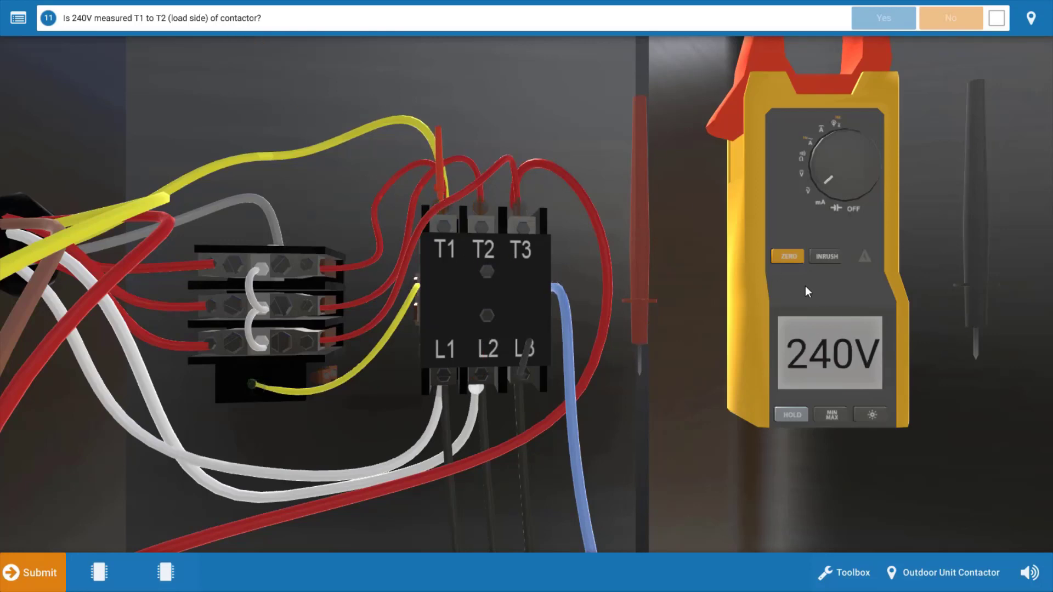
pyautogui.click(490, 214)
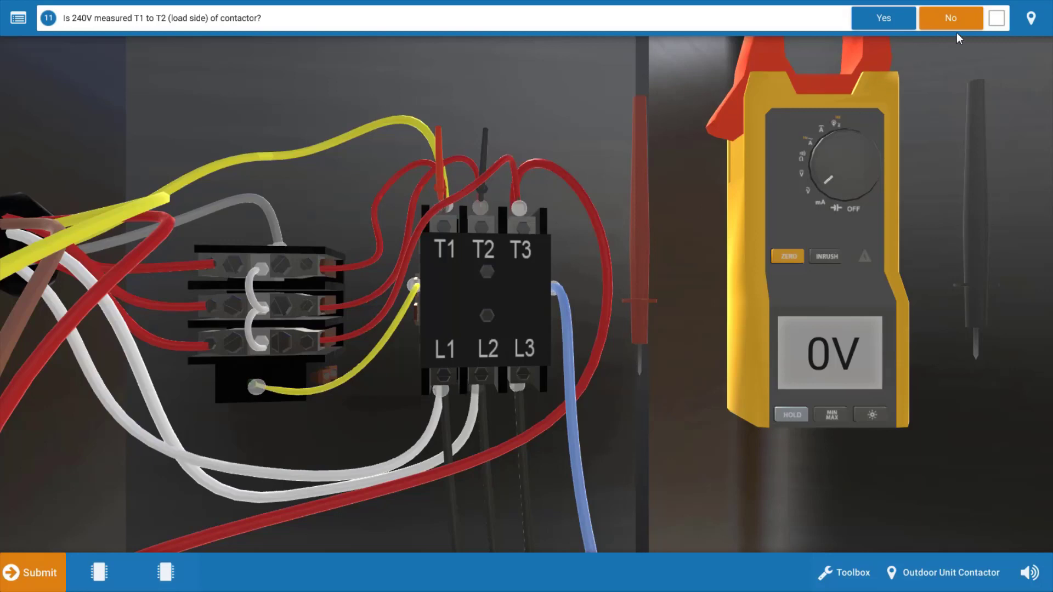
# Answer No to 240V across T1–T2, switch off the disconnect, and replace the pole contactor
pyautogui.click(951, 15)
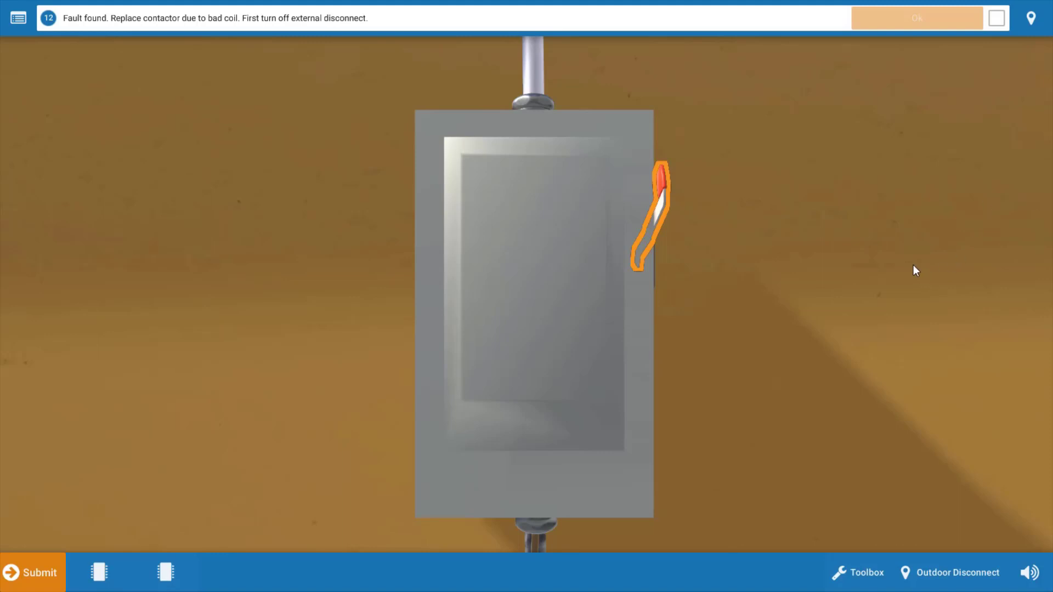
pyautogui.click(658, 212)
pyautogui.click(942, 25)
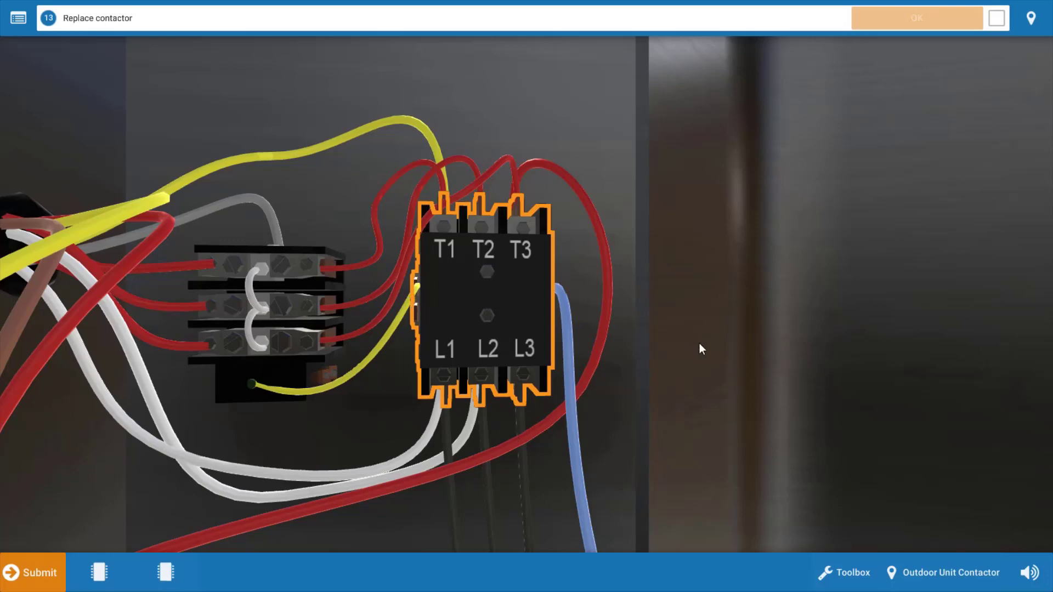
pyautogui.click(504, 317)
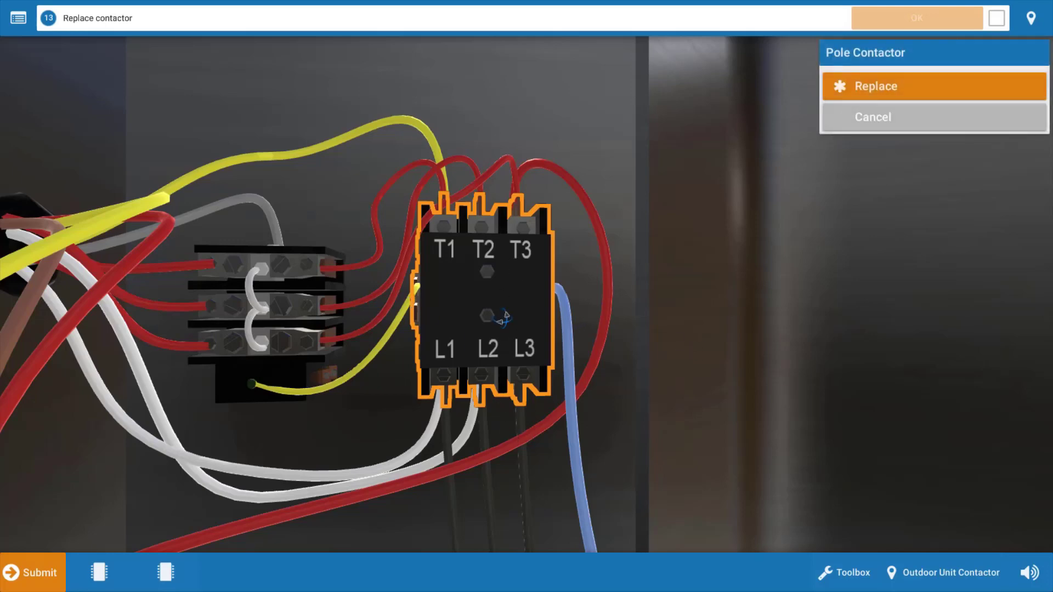
pyautogui.click(897, 91)
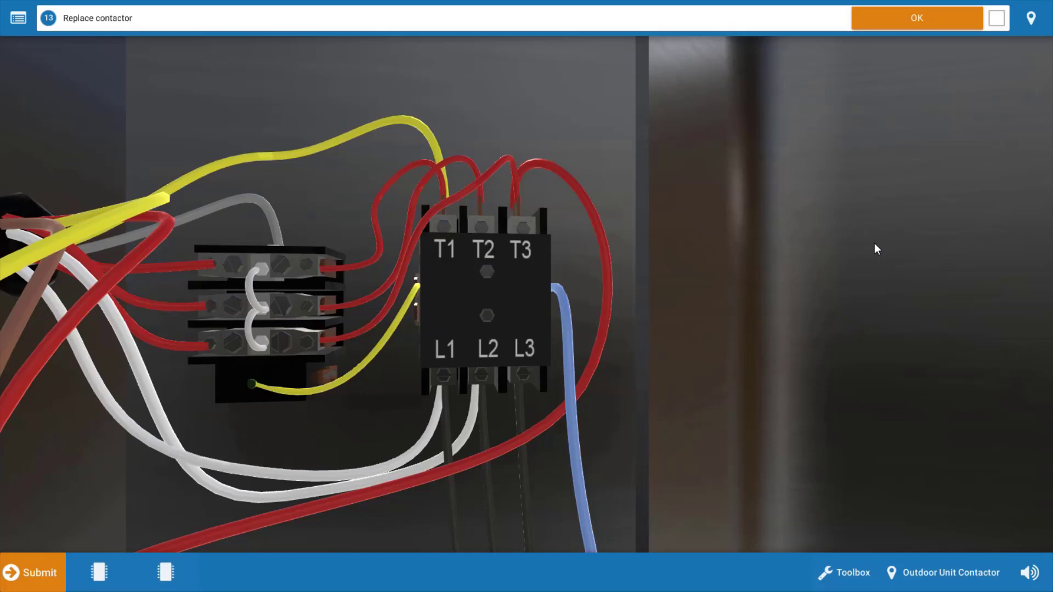
# Confirm the contactor replacement, switch the disconnect back on, and reattach the side panel
pyautogui.click(952, 17)
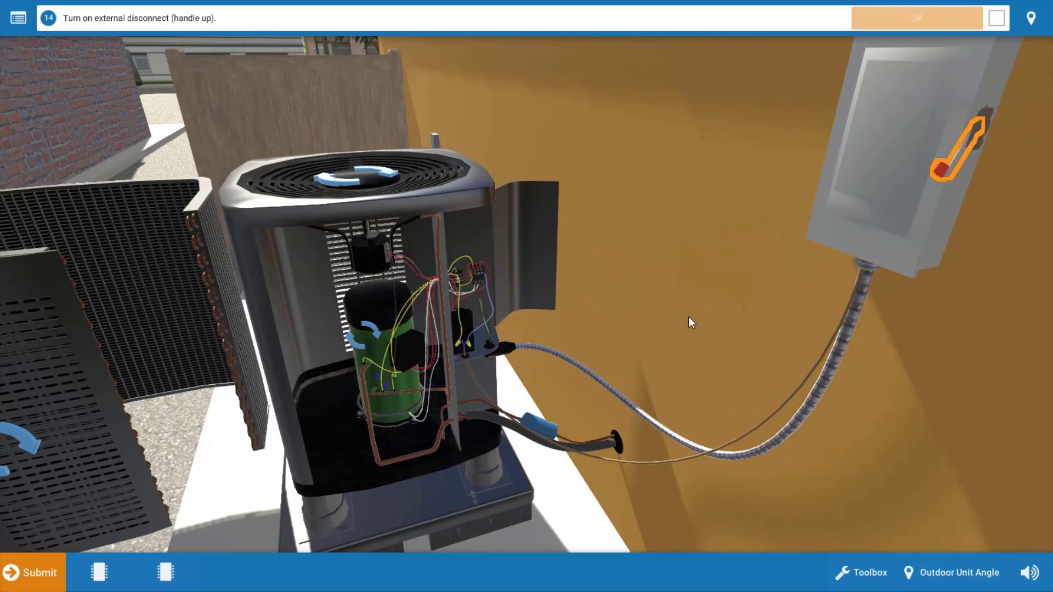
pyautogui.click(950, 170)
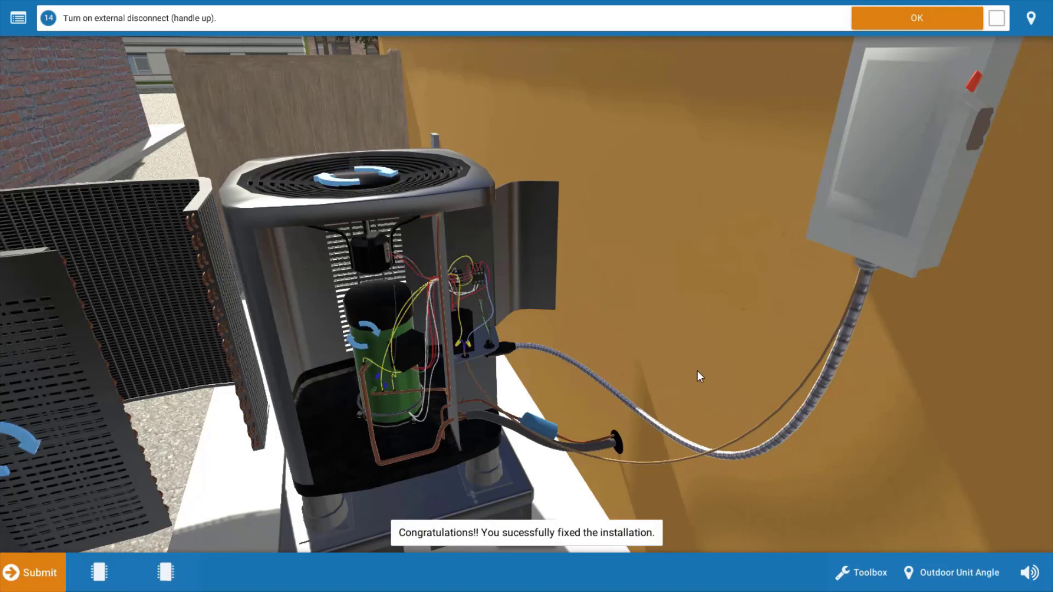
pyautogui.click(71, 387)
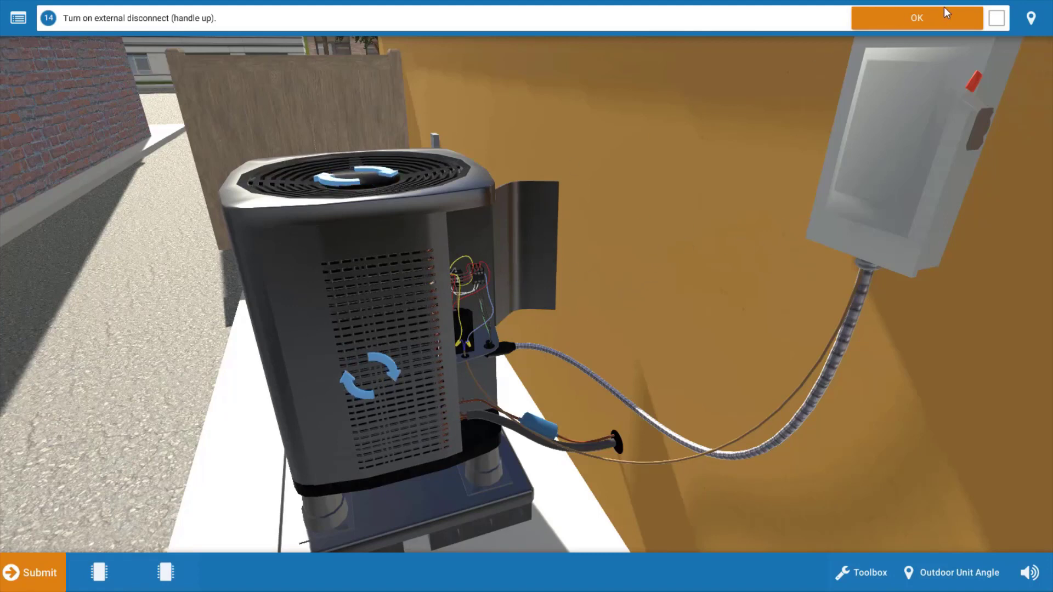
pyautogui.click(933, 21)
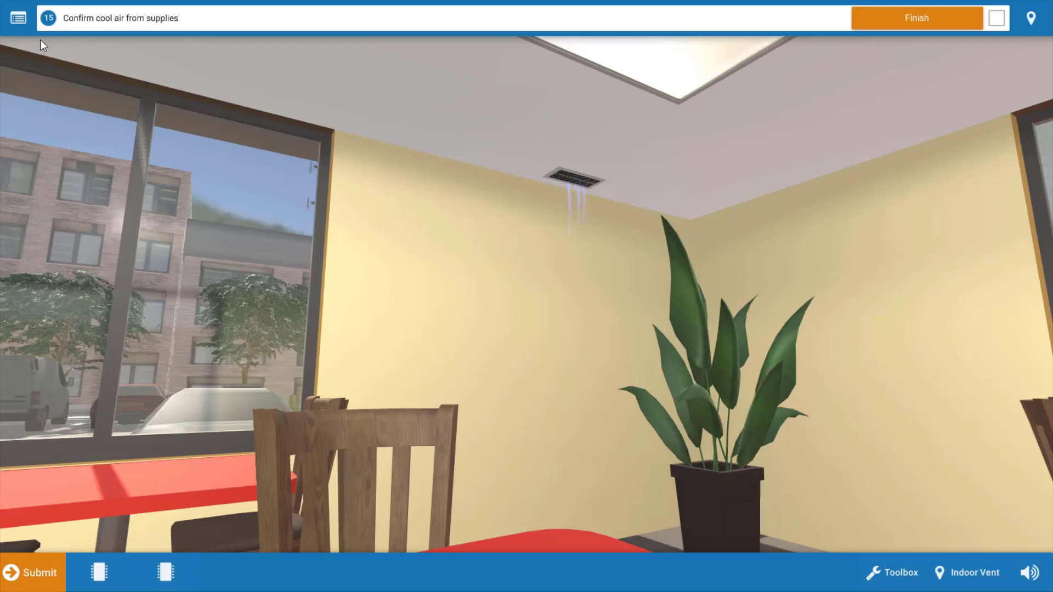
pyautogui.click(19, 21)
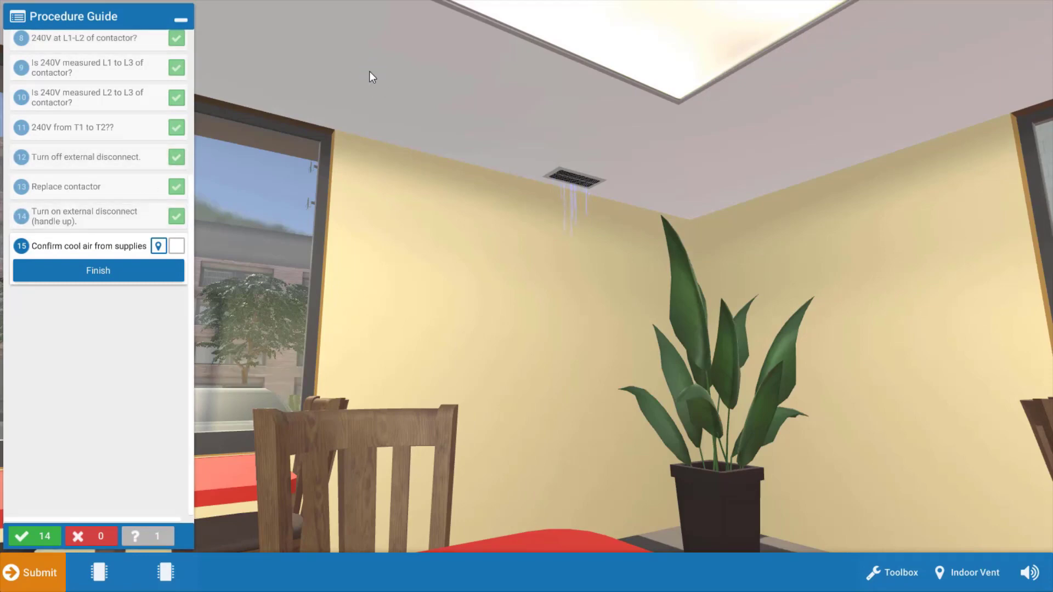
pyautogui.click(182, 20)
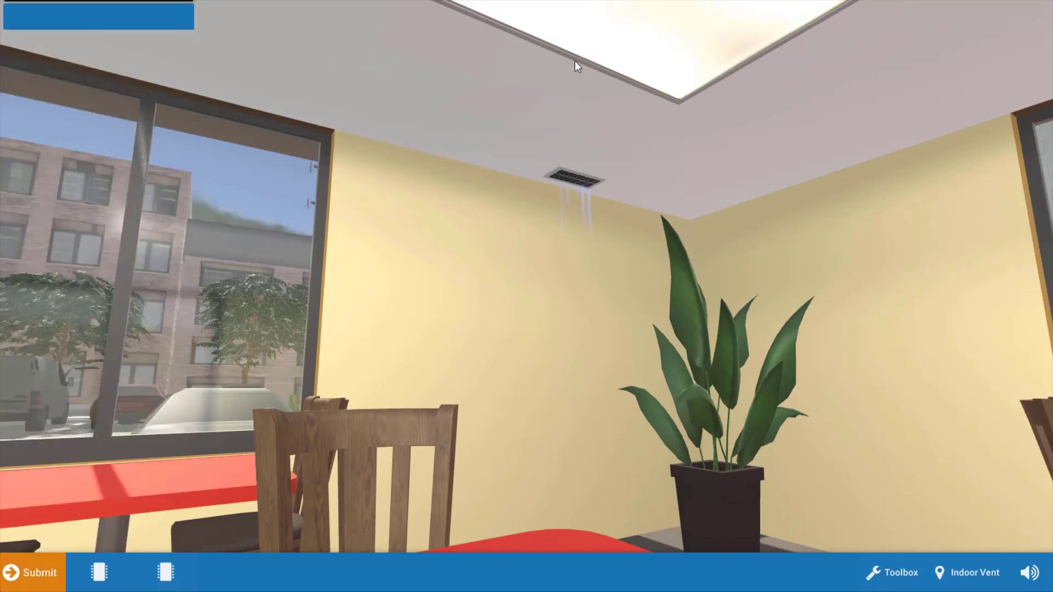